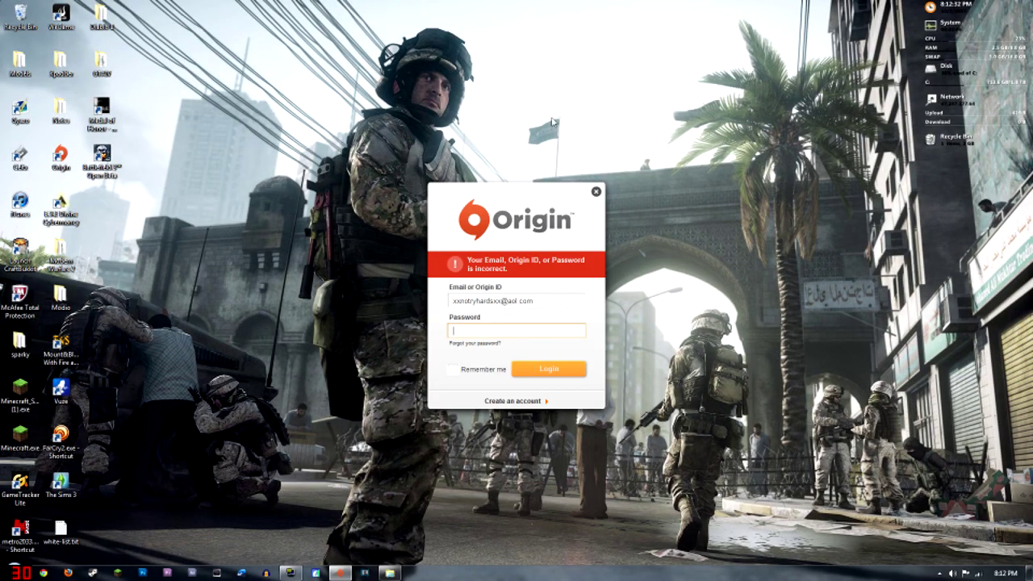
# Nudge the login window and move the Battlefield 3 Open Beta shortcut out and back into its column.
pyautogui.moveTo(502, 198)
pyautogui.mouseDown()
pyautogui.moveTo(489, 143)
pyautogui.moveTo(514, 208)
pyautogui.mouseUp()
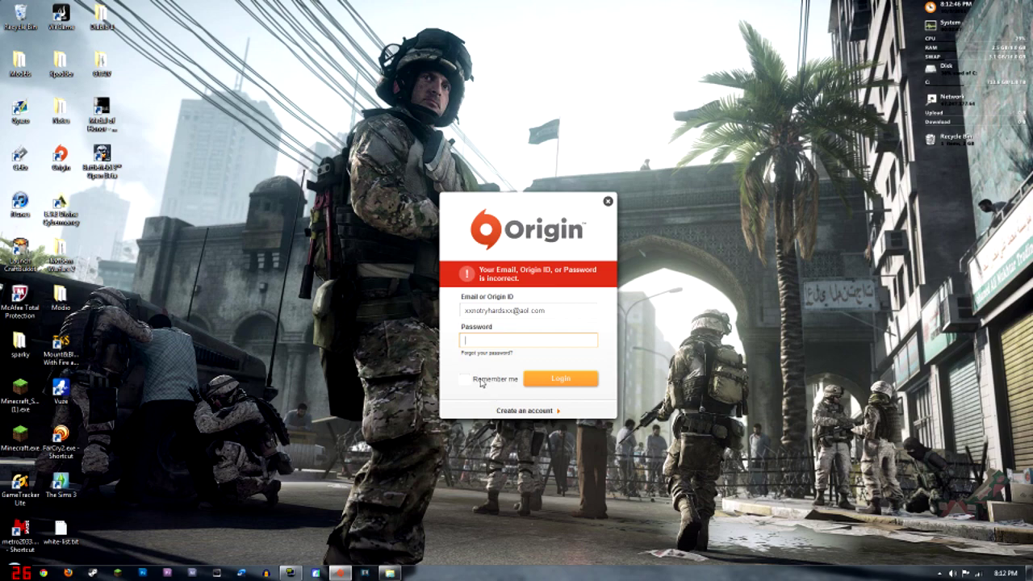
pyautogui.moveTo(101, 155)
pyautogui.mouseDown()
pyautogui.moveTo(246, 171)
pyautogui.moveTo(265, 155)
pyautogui.moveTo(101, 165)
pyautogui.mouseUp()
pyautogui.moveTo(363, 160)
pyautogui.mouseDown()
pyautogui.moveTo(681, 445)
pyautogui.moveTo(356, 175)
pyautogui.moveTo(392, 139)
pyautogui.moveTo(635, 464)
pyautogui.mouseUp()
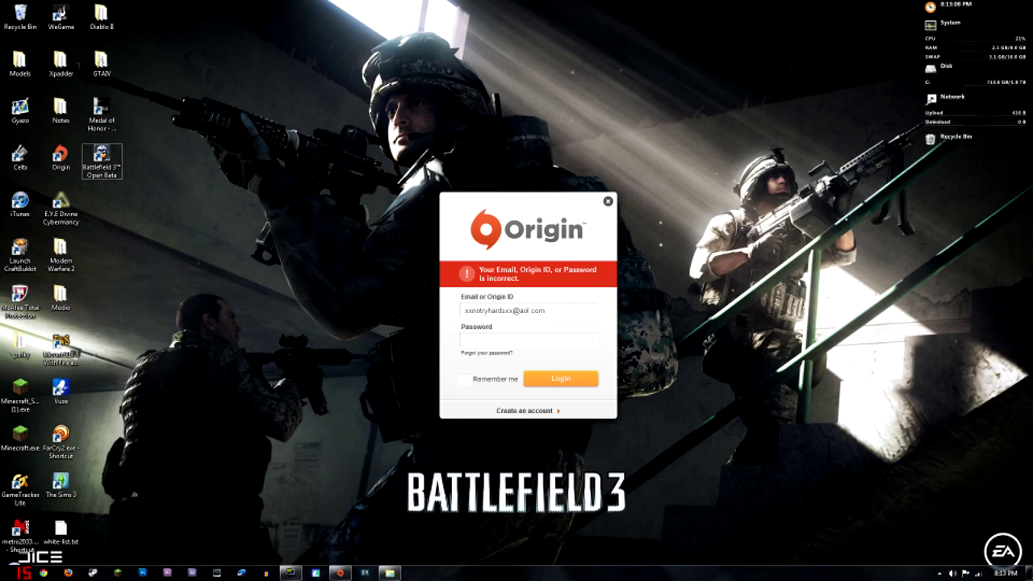
# Retry login with the account password and Remember me ticked, then move the login window left.
pyautogui.click(528, 340)
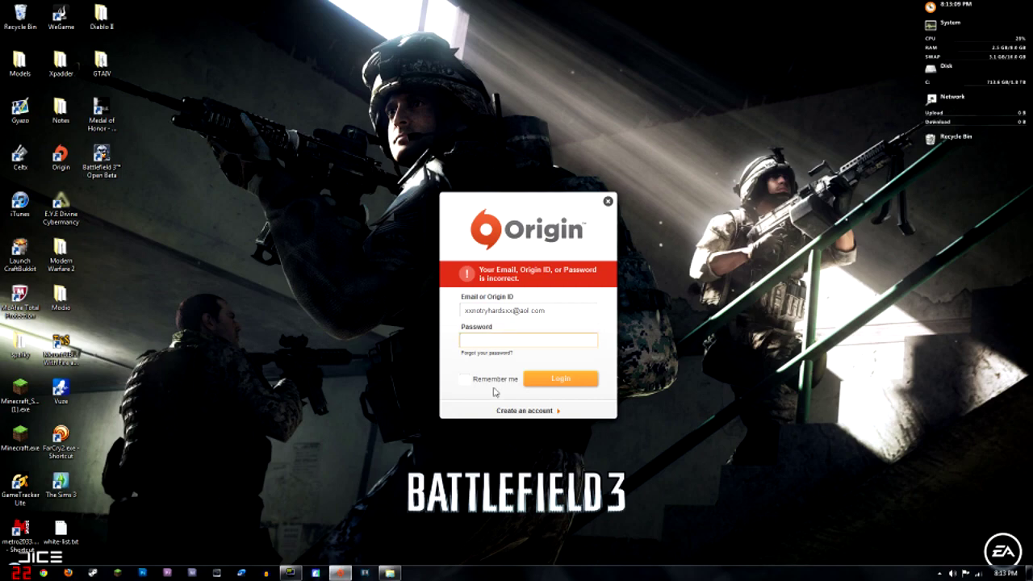
pyautogui.write('***')
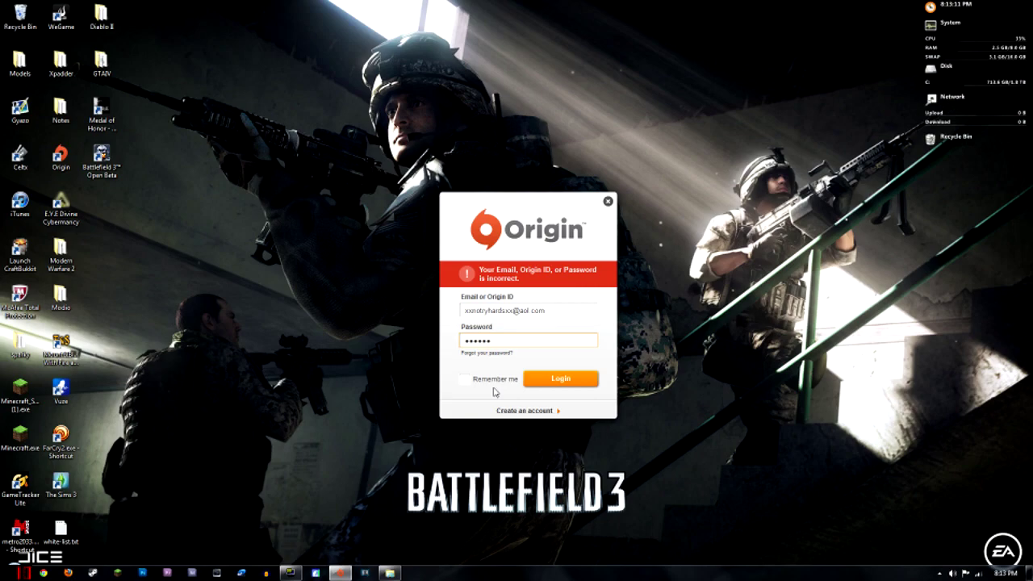
pyautogui.write('**')
pyautogui.click(464, 379)
pyautogui.click(559, 381)
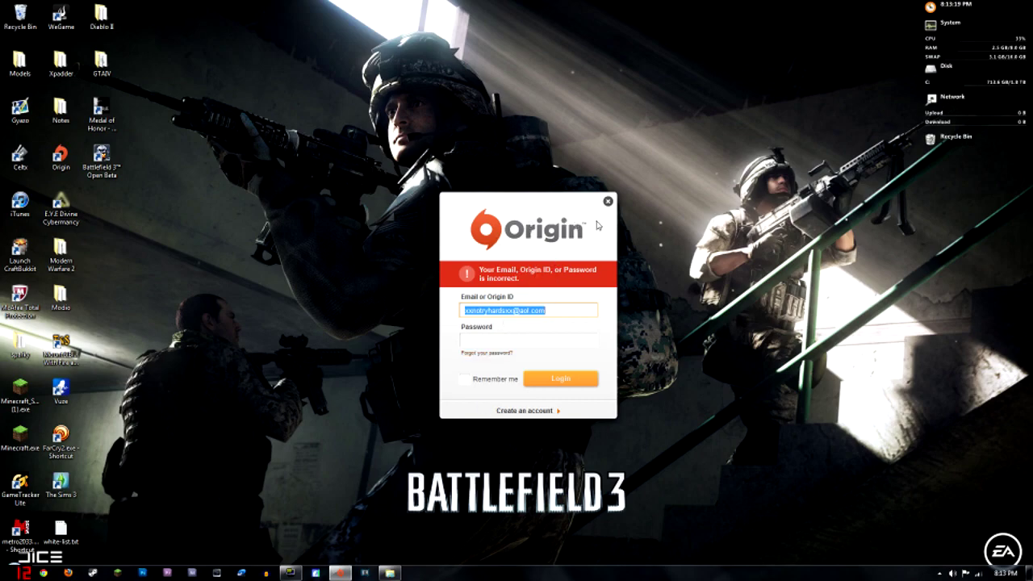
pyautogui.moveTo(525, 201)
pyautogui.mouseDown()
pyautogui.moveTo(626, 163)
pyautogui.moveTo(453, 181)
pyautogui.mouseUp()
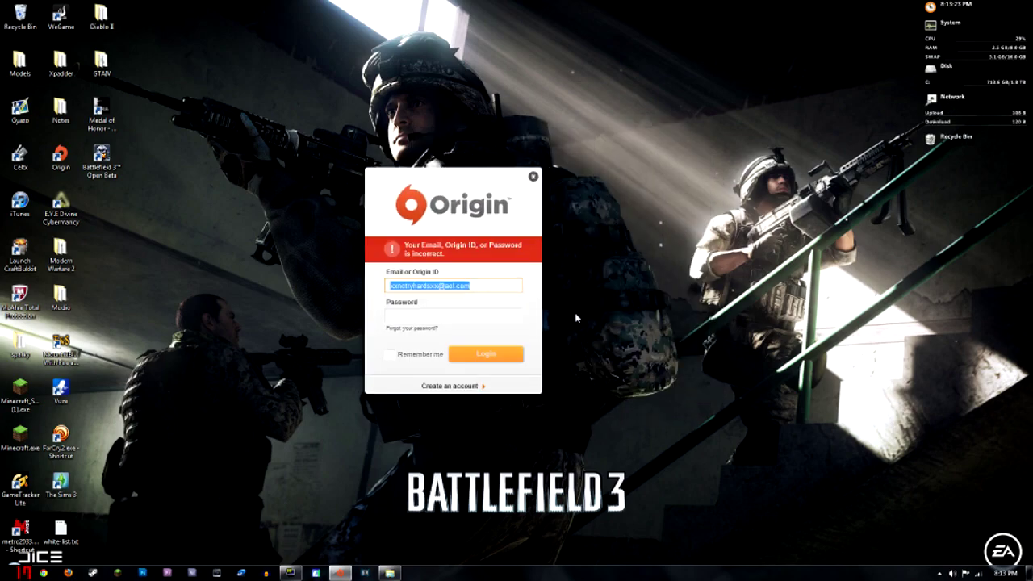
pyautogui.press('Tab')
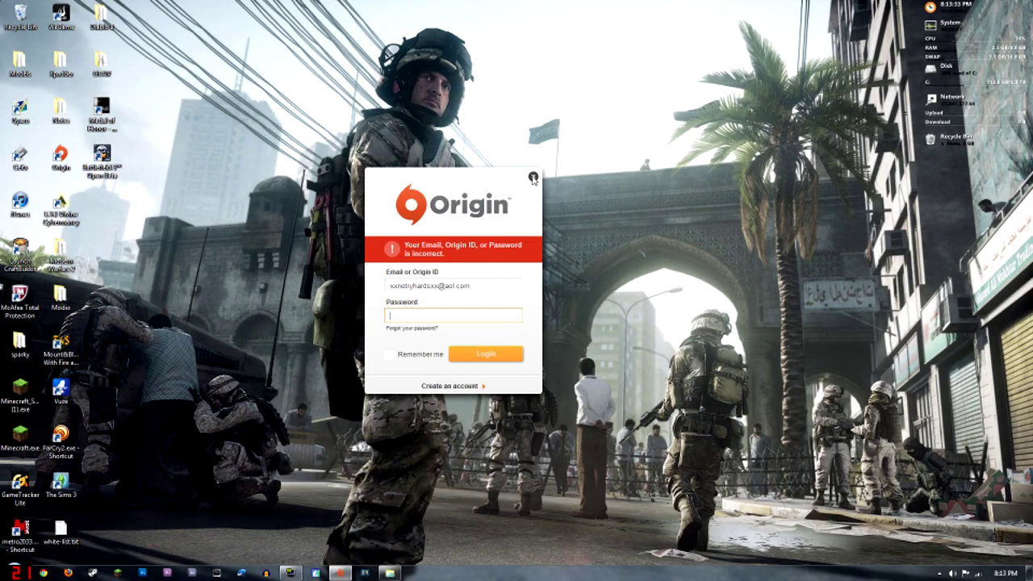
# Close the Origin login and drag the Battlefield 3 Open Beta shortcut to mid-wallpaper, then select it.
pyautogui.click(530, 182)
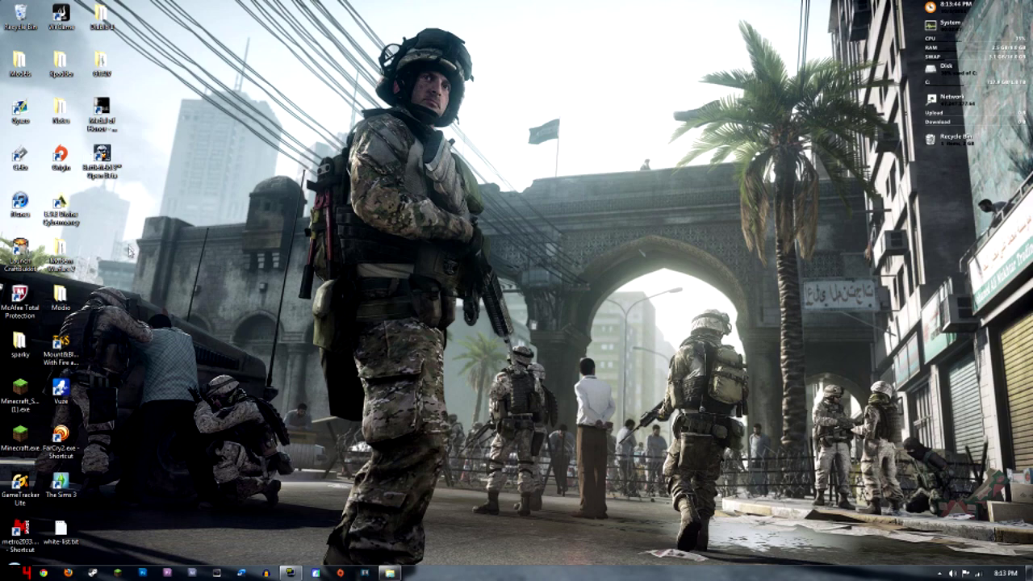
pyautogui.moveTo(98, 158); pyautogui.dragTo(386, 204)
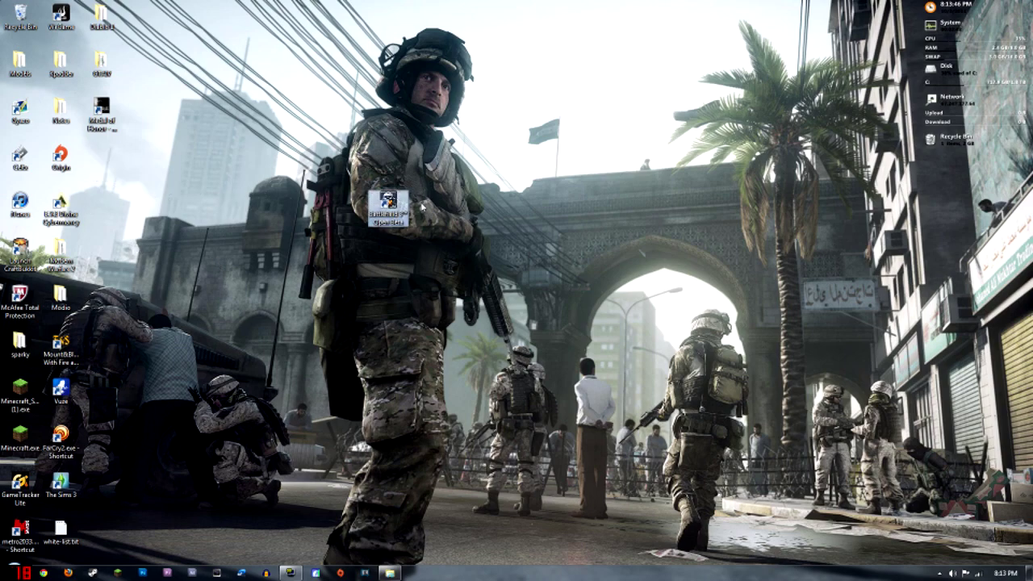
pyautogui.moveTo(329, 155)
pyautogui.mouseDown()
pyautogui.moveTo(474, 294)
pyautogui.moveTo(546, 339)
pyautogui.mouseUp()
pyautogui.click(101, 117)
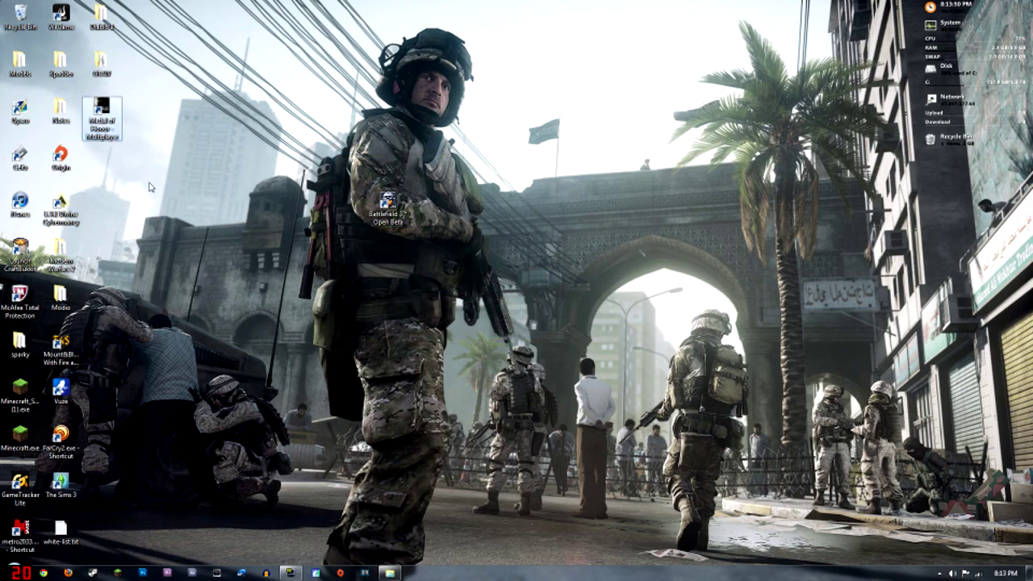
pyautogui.moveTo(488, 344)
pyautogui.mouseDown()
pyautogui.moveTo(363, 184)
pyautogui.moveTo(352, 154)
pyautogui.mouseUp()
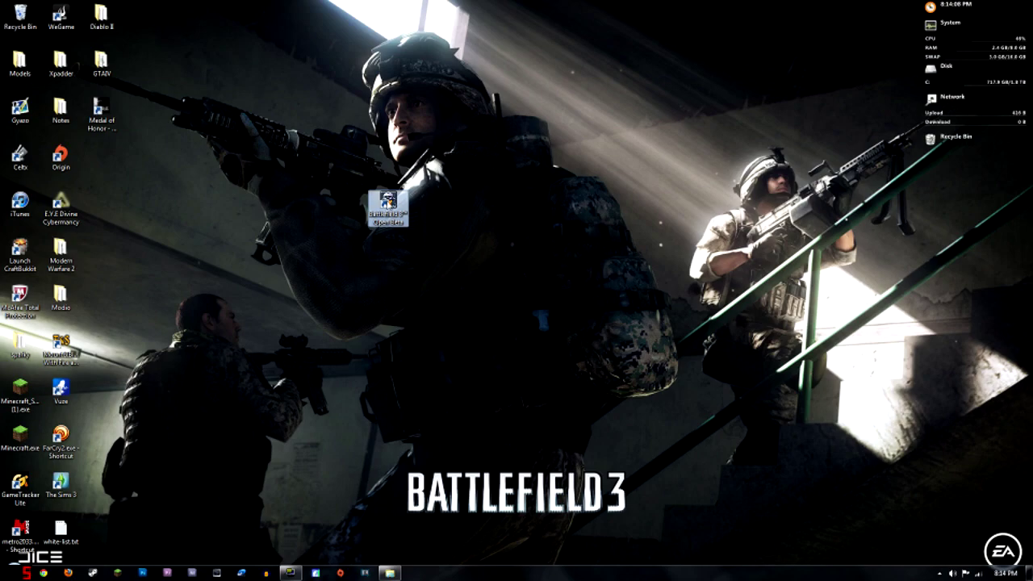
# Move the Battlefield 3 Open Beta shortcut back into the icon column beside Origin.
pyautogui.moveTo(388, 209)
pyautogui.mouseDown()
pyautogui.moveTo(105, 176)
pyautogui.moveTo(102, 165)
pyautogui.mouseUp()
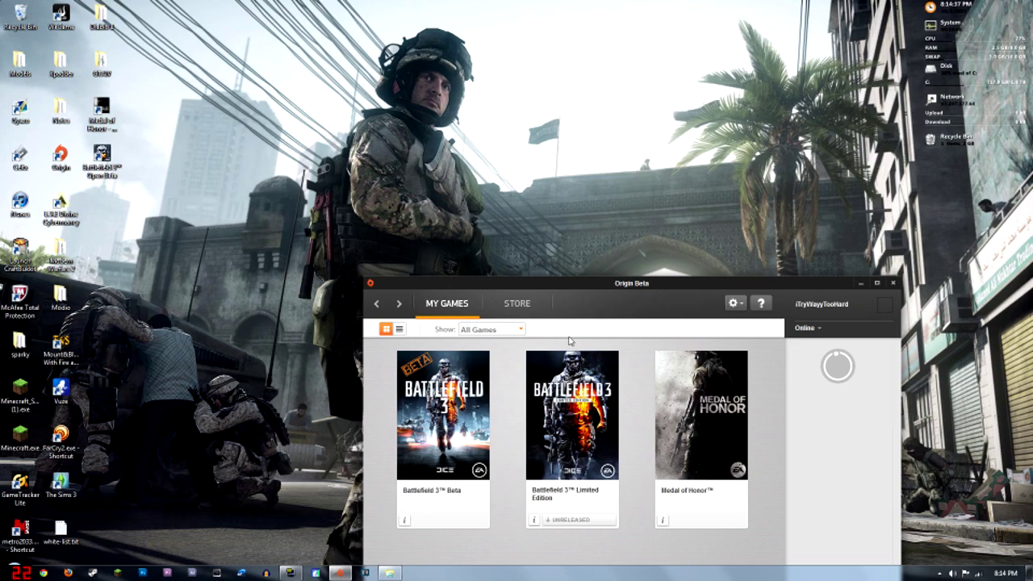
# Move the Origin library window up-left, then over toward the upper right of the screen.
pyautogui.moveTo(626, 278); pyautogui.dragTo(470, 176)
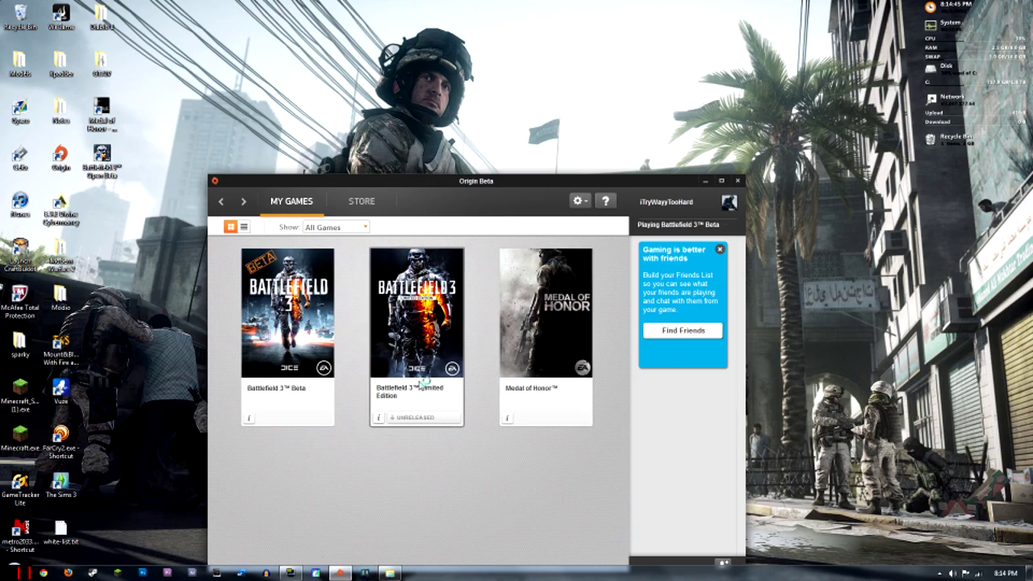
pyautogui.moveTo(449, 220)
pyautogui.mouseDown()
pyautogui.moveTo(618, 140)
pyautogui.moveTo(673, 133)
pyautogui.mouseUp()
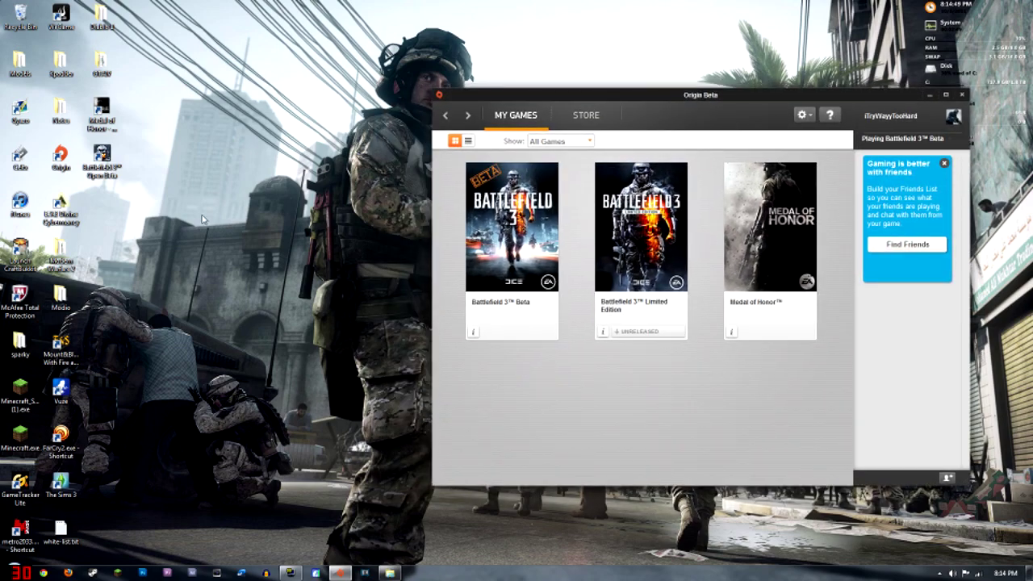
pyautogui.moveTo(770, 274)
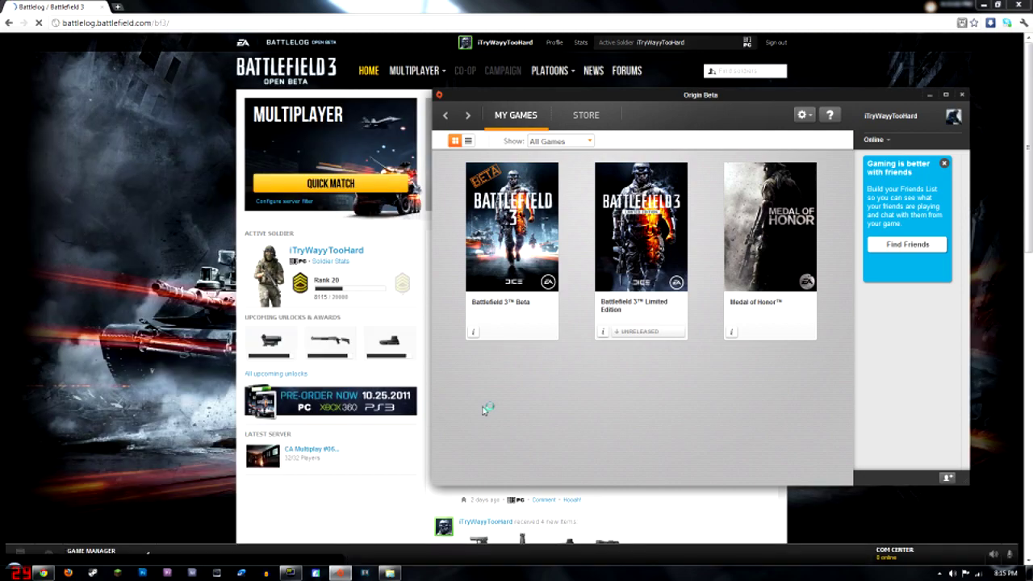
# Bring the full Battlelog page forward, then return Origin's My Games library on top.
pyautogui.moveTo(320, 350)
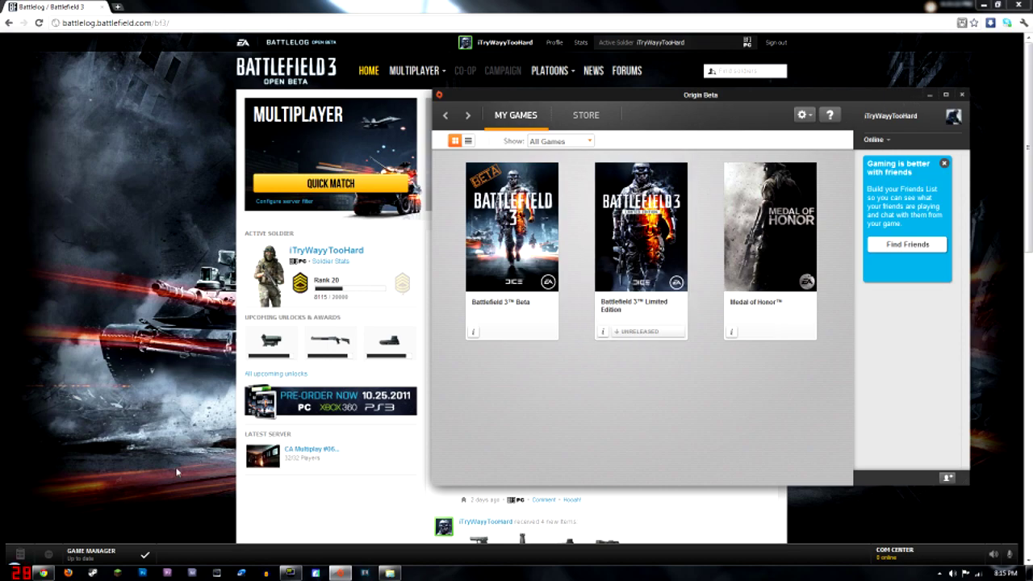
pyautogui.click(16, 573)
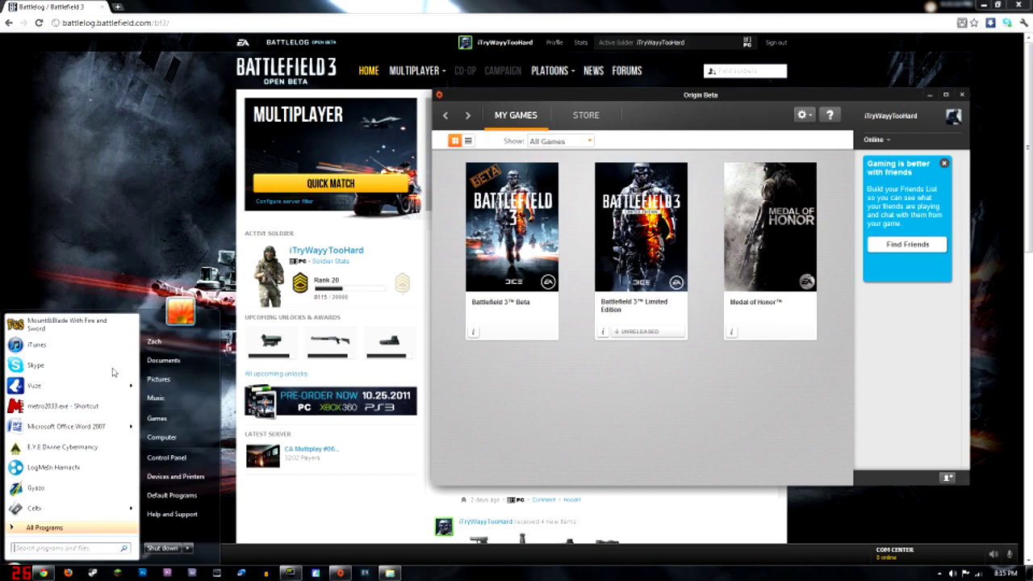
pyautogui.click(93, 232)
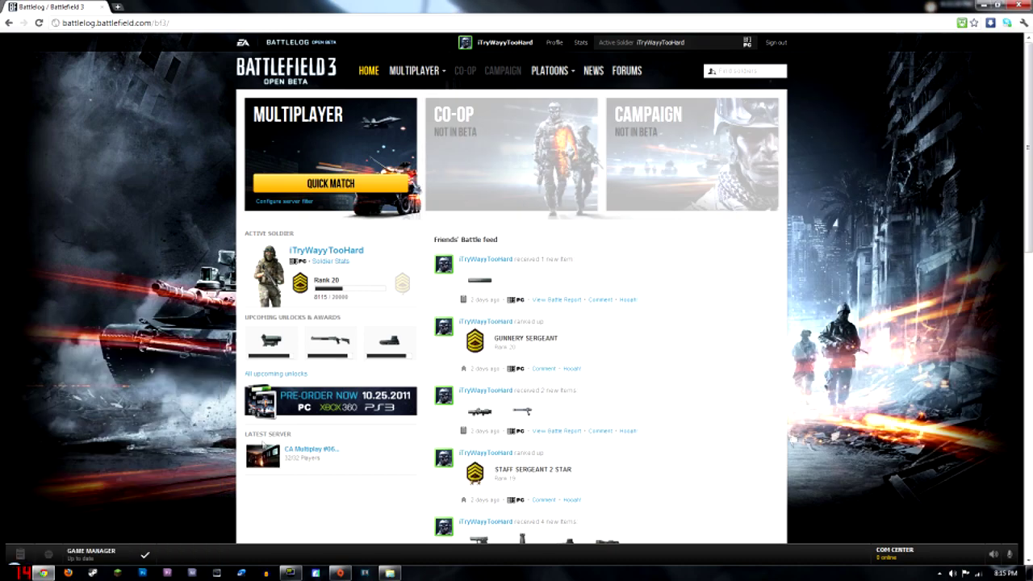
pyautogui.click(340, 573)
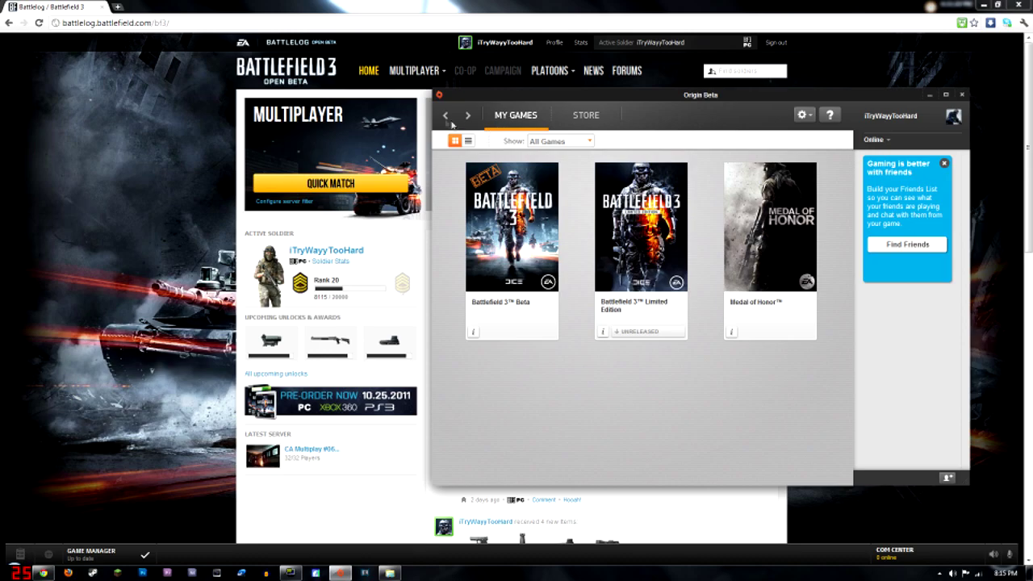
# Scroll through the Origin store's featured and popular games, then close the Origin window.
pyautogui.click(587, 115)
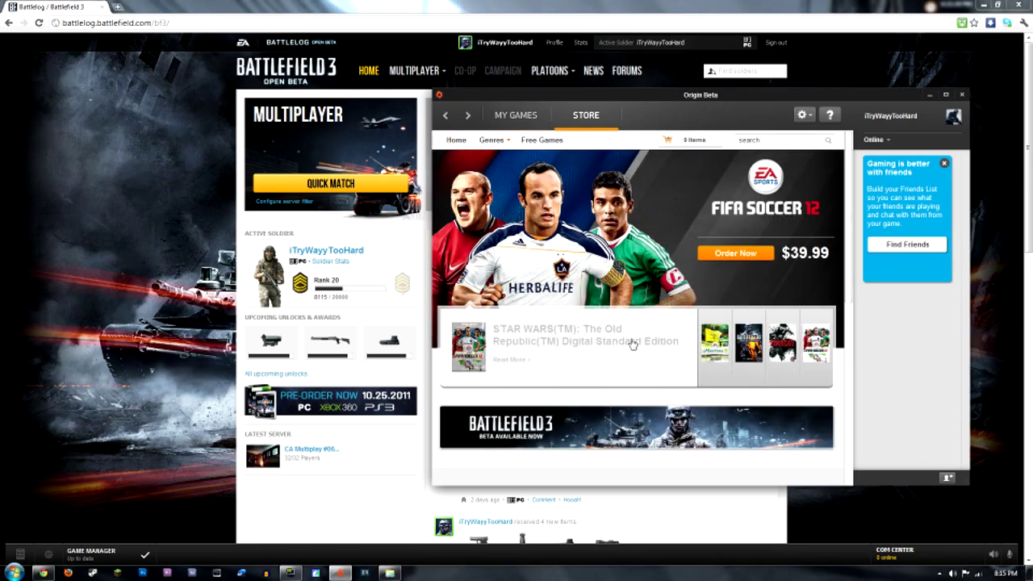
pyautogui.scroll(-5, 632, 342)
pyautogui.scroll(-2, 714, 392)
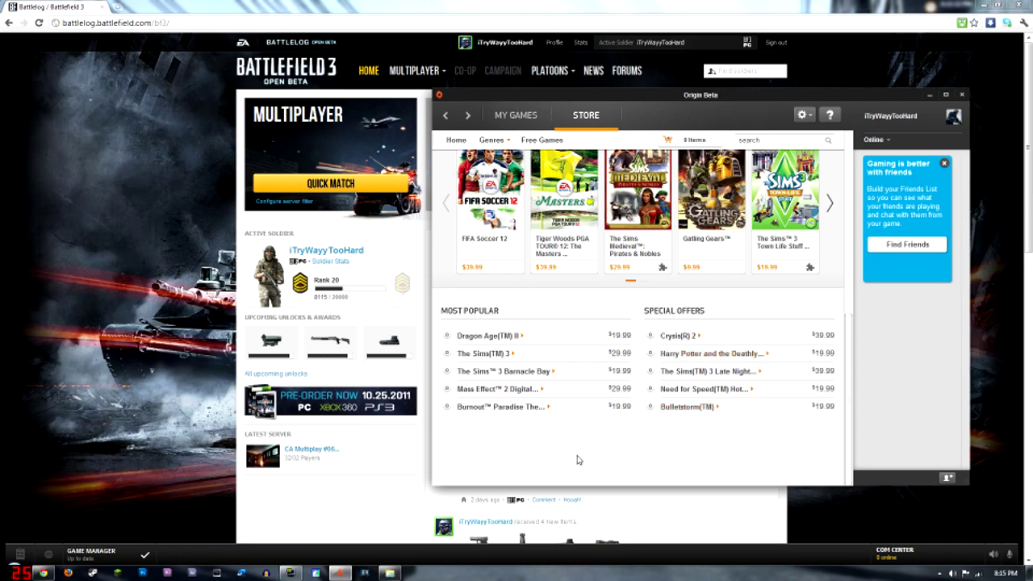
pyautogui.moveTo(844, 396); pyautogui.dragTo(839, 224)
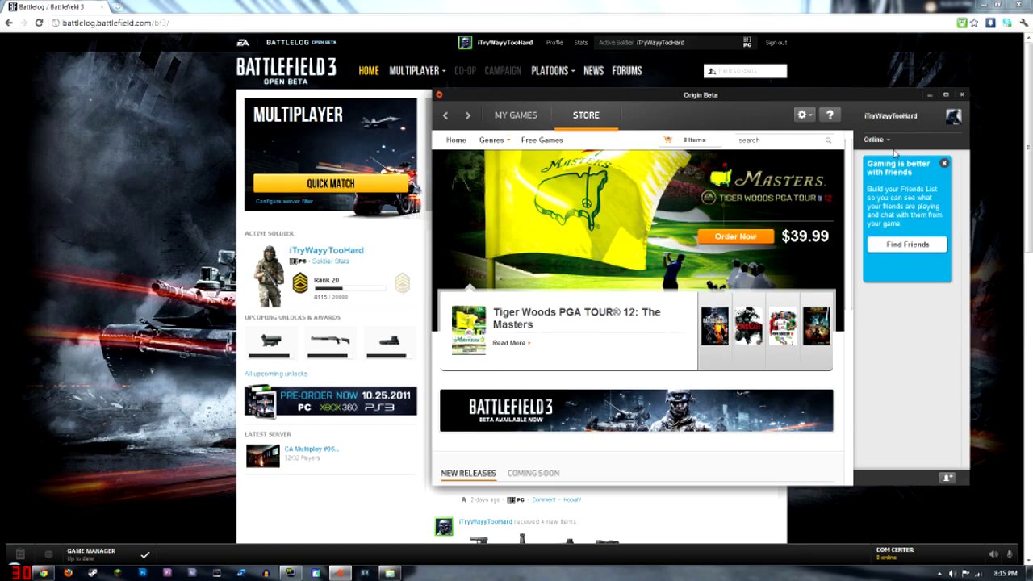
pyautogui.click(961, 94)
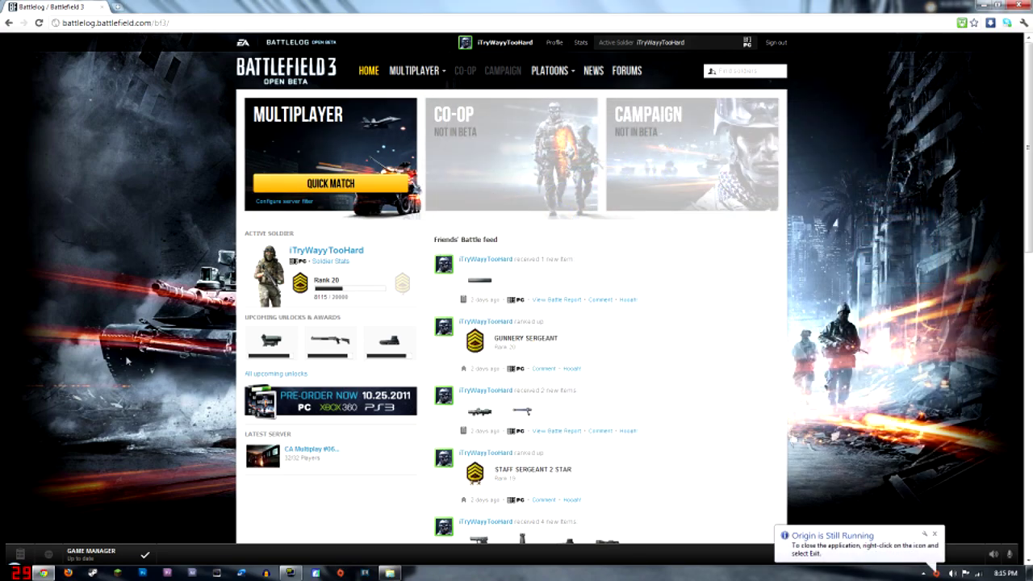
# Open Soldier Stats from Battlelog's home page and highlight the score, accuracy and 1.12 W/L figures.
pyautogui.scroll(-8, 142, 332)
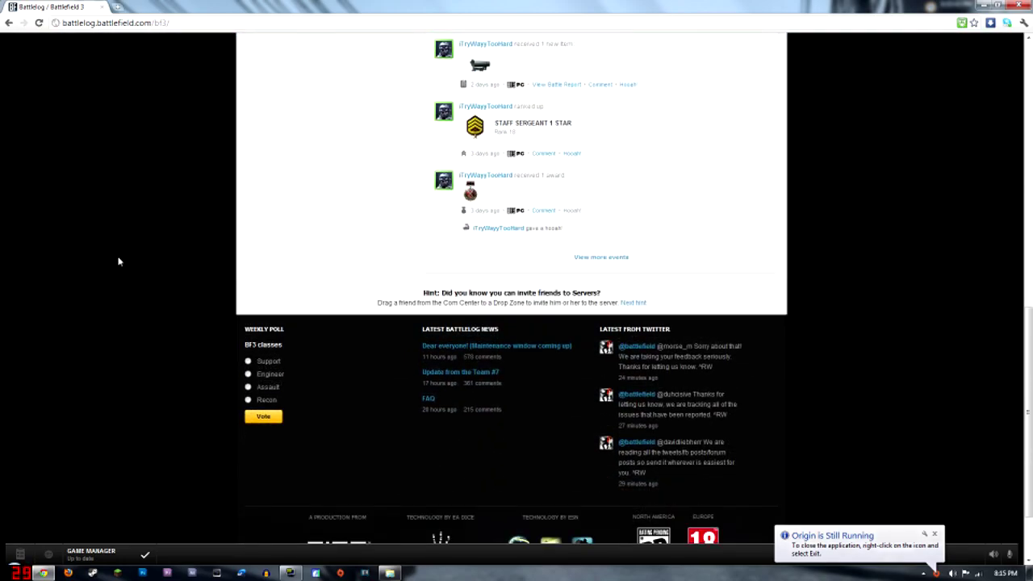
pyautogui.scroll(8, 218, 316)
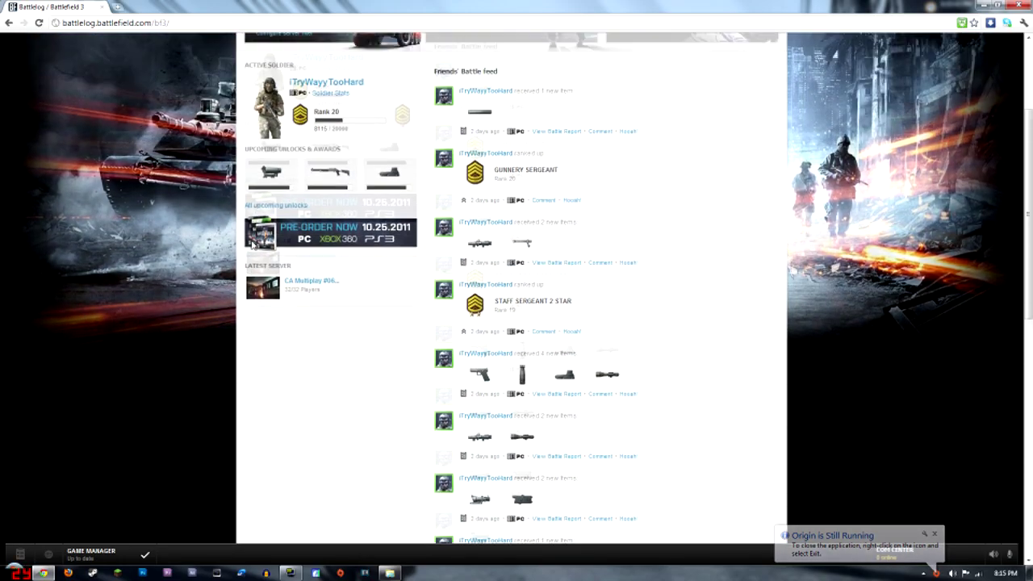
pyautogui.scroll(2, 253, 242)
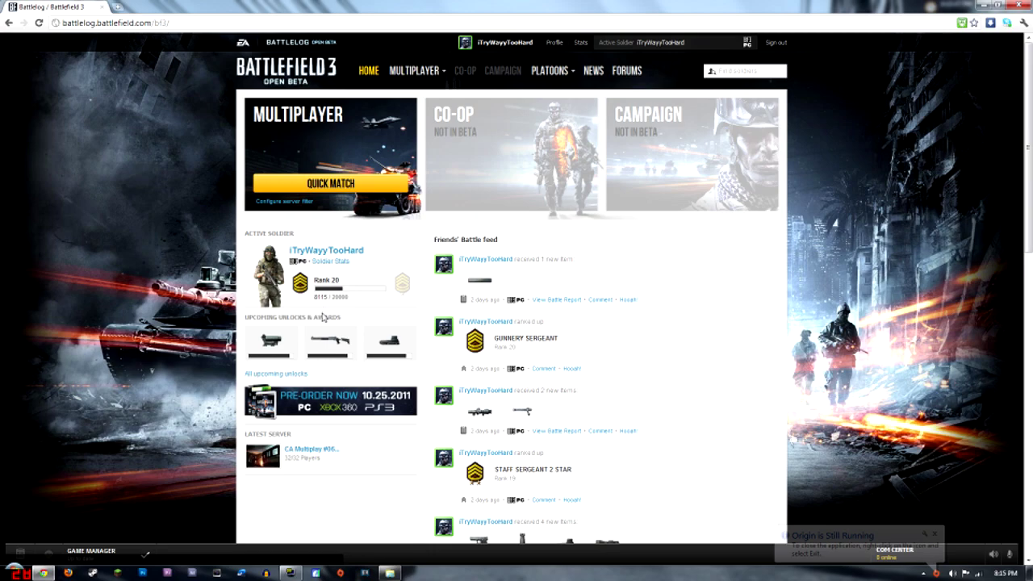
pyautogui.click(331, 260)
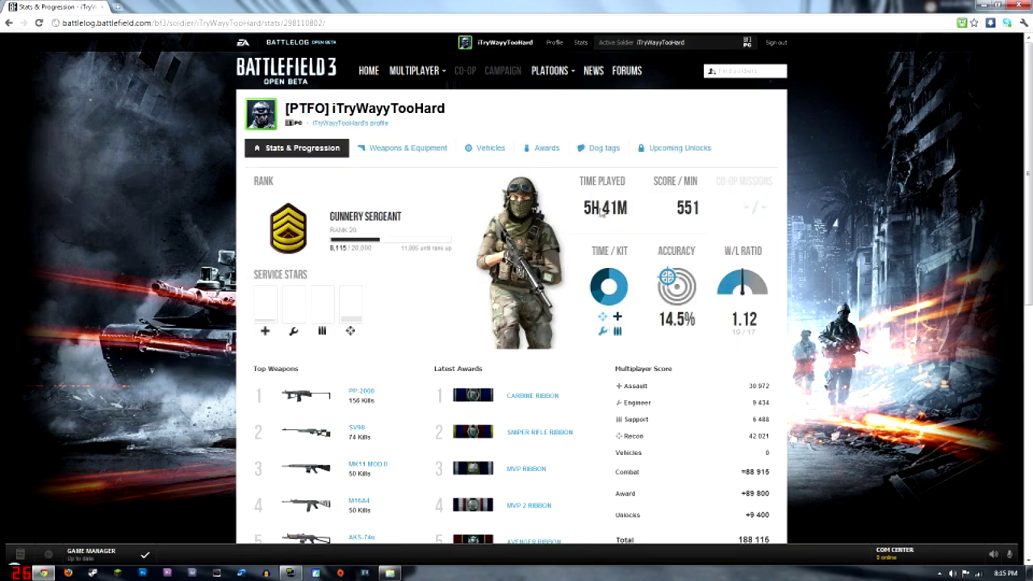
pyautogui.moveTo(633, 208); pyautogui.dragTo(644, 222)
pyautogui.click(577, 299)
pyautogui.moveTo(770, 326); pyautogui.dragTo(715, 329)
pyautogui.click(798, 335)
# Highlight the More Statistics figures from Kills onward, then scroll back to the top.
pyautogui.scroll(-1, 598, 296)
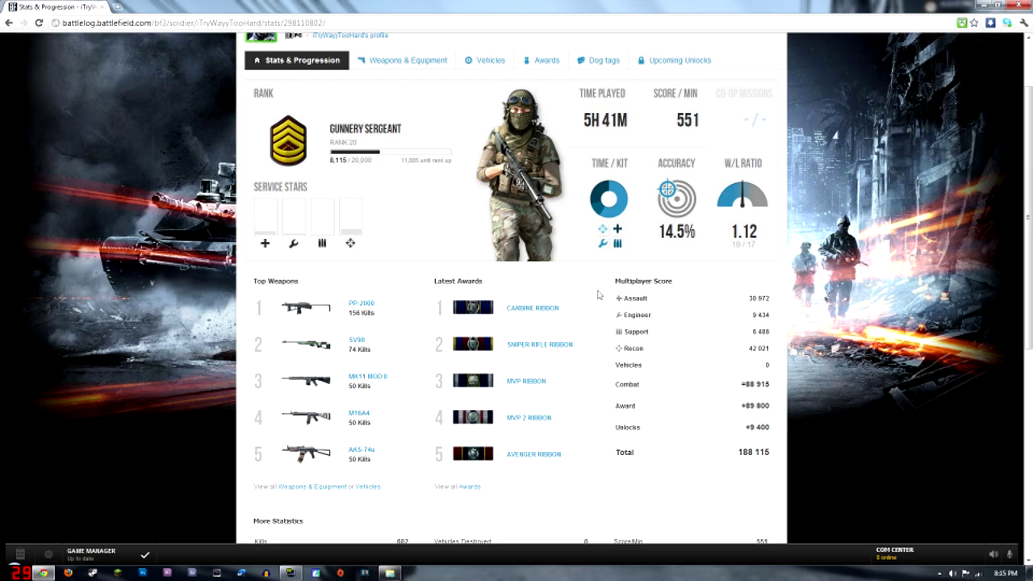
pyautogui.scroll(-2, 595, 395)
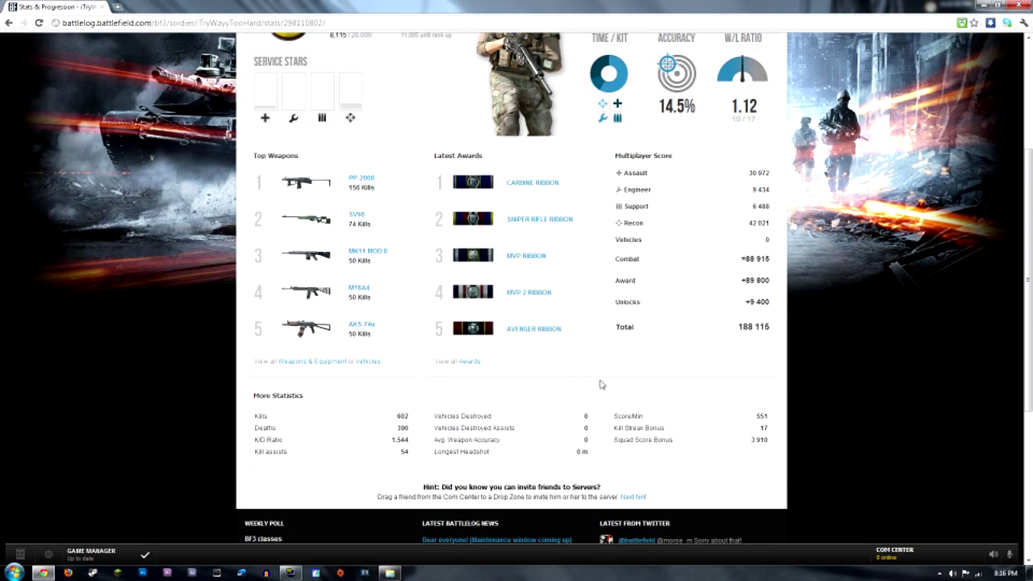
pyautogui.moveTo(402, 403)
pyautogui.mouseDown()
pyautogui.moveTo(767, 431)
pyautogui.moveTo(692, 454)
pyautogui.mouseUp()
pyautogui.click(691, 454)
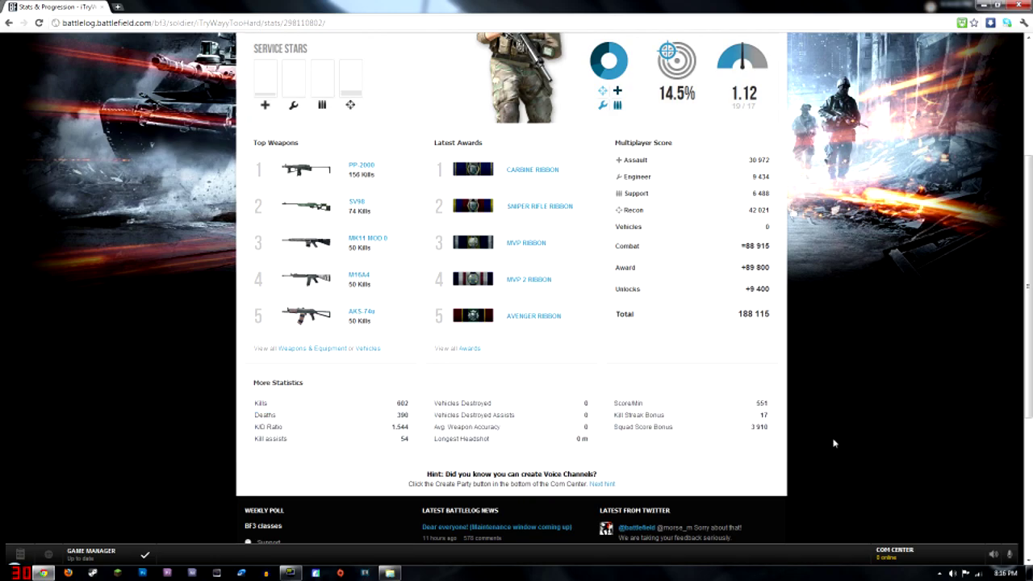
pyautogui.moveTo(836, 443); pyautogui.dragTo(815, 442)
pyautogui.click(810, 442)
pyautogui.scroll(2, 809, 454)
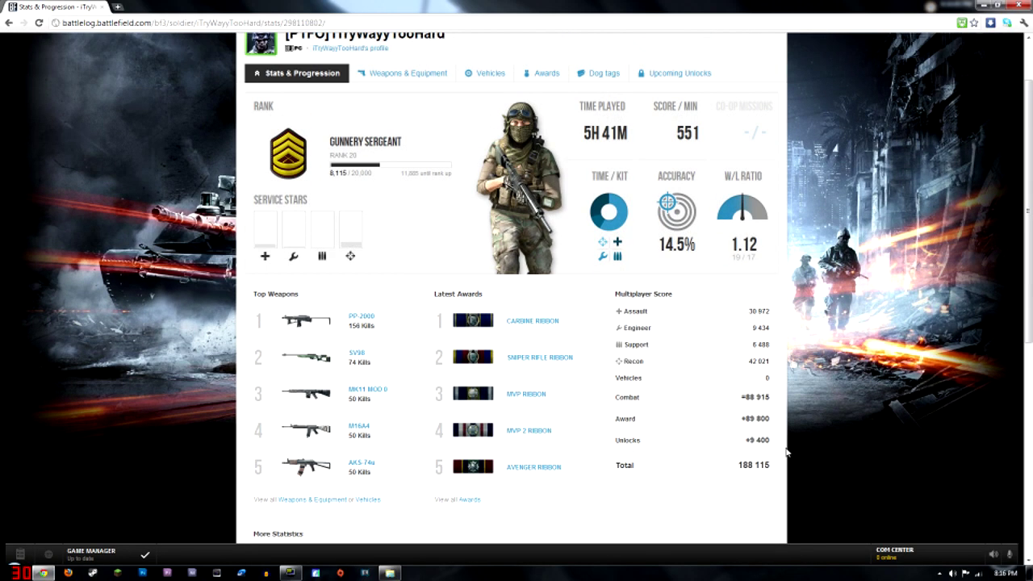
pyautogui.scroll(3, 781, 389)
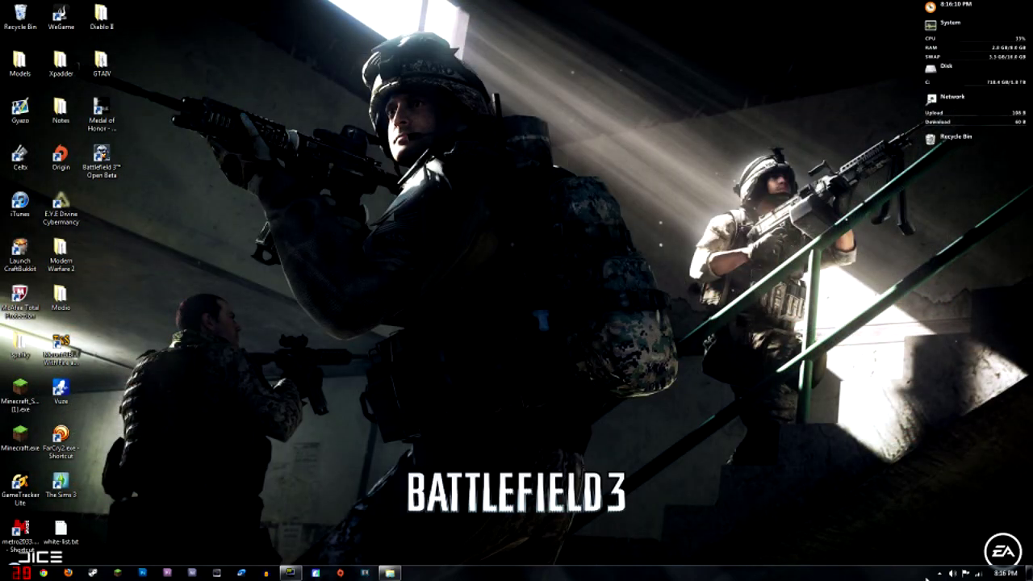
# Reopen Origin from the tray on My Games, then move it left and make it wider and shorter.
pyautogui.click(940, 573)
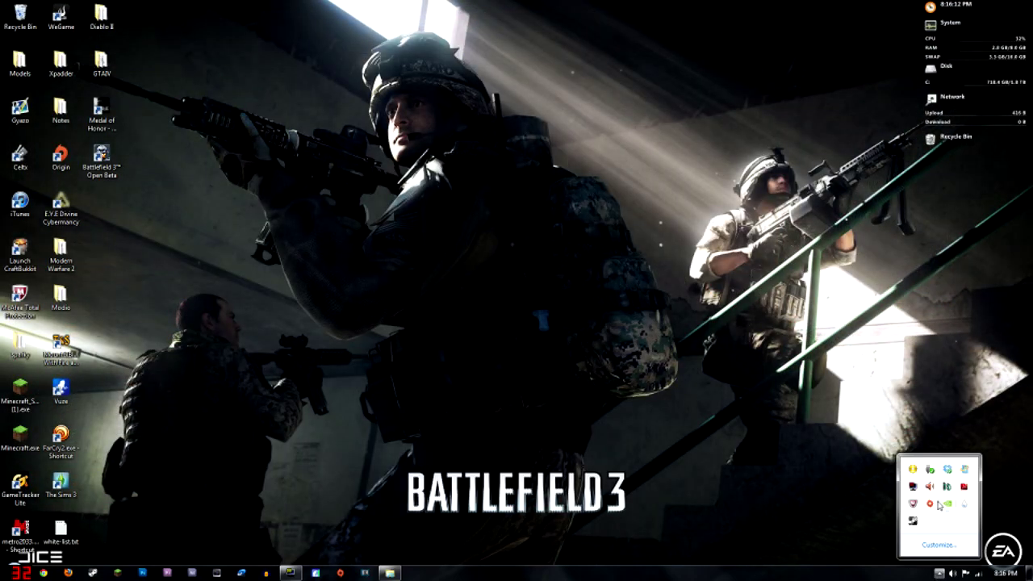
pyautogui.rightClick(930, 504)
pyautogui.click(958, 512)
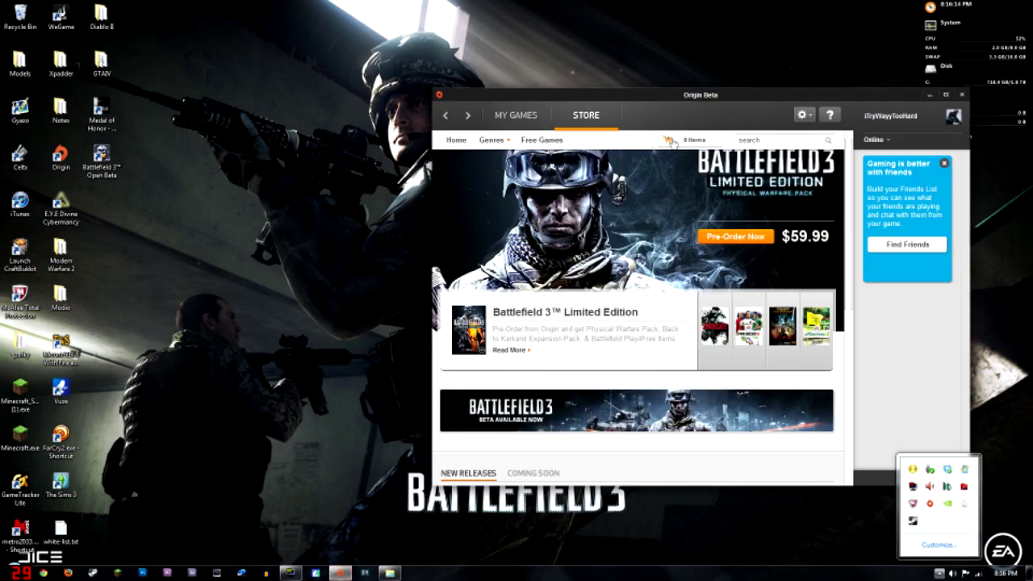
pyautogui.click(487, 115)
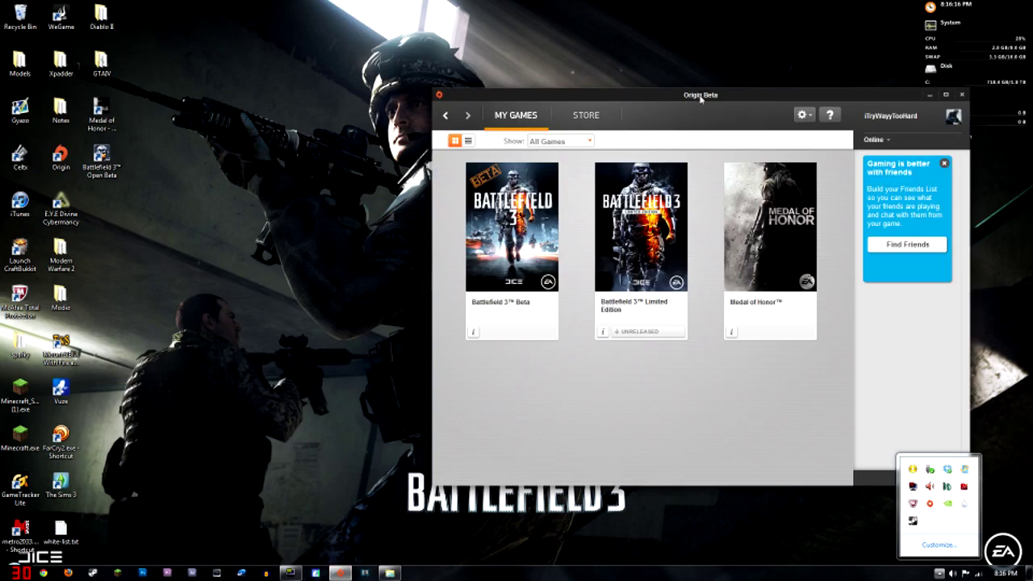
pyautogui.moveTo(701, 97)
pyautogui.mouseDown()
pyautogui.moveTo(553, 54)
pyautogui.moveTo(538, 21)
pyautogui.moveTo(584, 143)
pyautogui.moveTo(519, 116)
pyautogui.mouseUp()
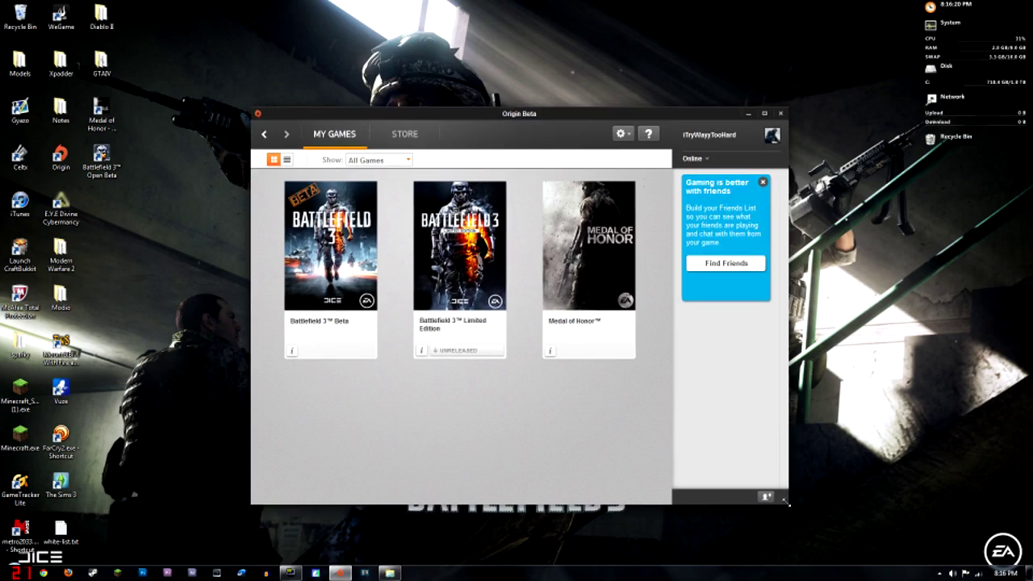
pyautogui.moveTo(787, 503)
pyautogui.mouseDown()
pyautogui.moveTo(595, 350)
pyautogui.moveTo(747, 430)
pyautogui.moveTo(818, 490)
pyautogui.mouseUp()
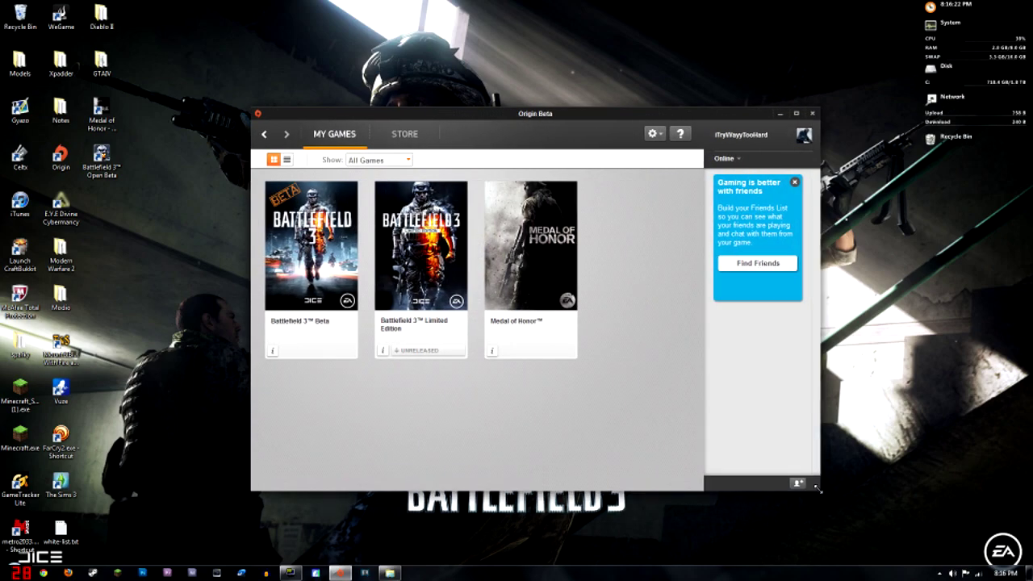